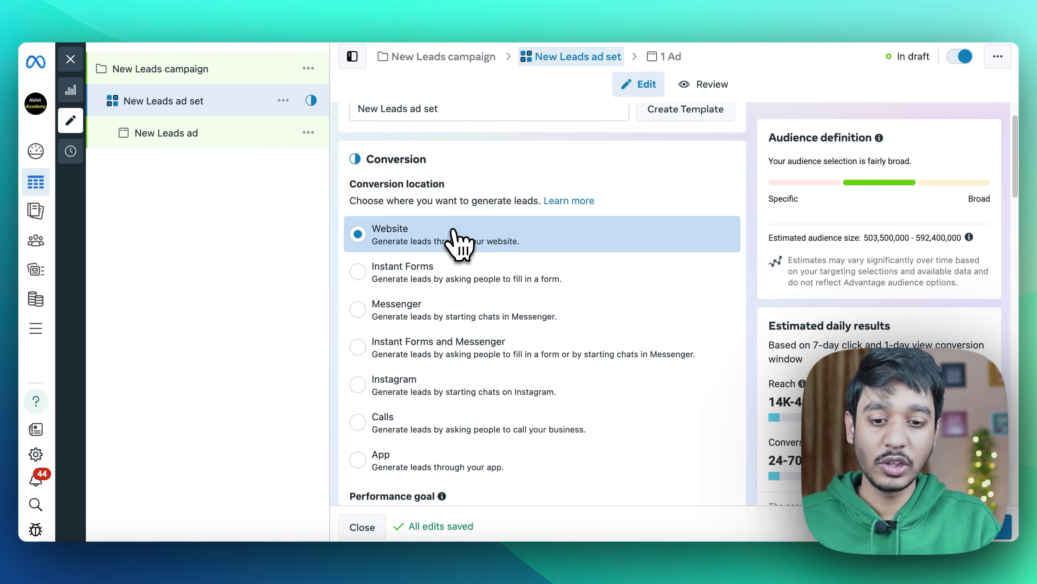
- Choose Abhit Pixel as the conversion pixel for the New Leads ad set
{"action": "scroll", "coordinate": [457, 242], "scroll_direction": "down", "scroll_amount": 10}
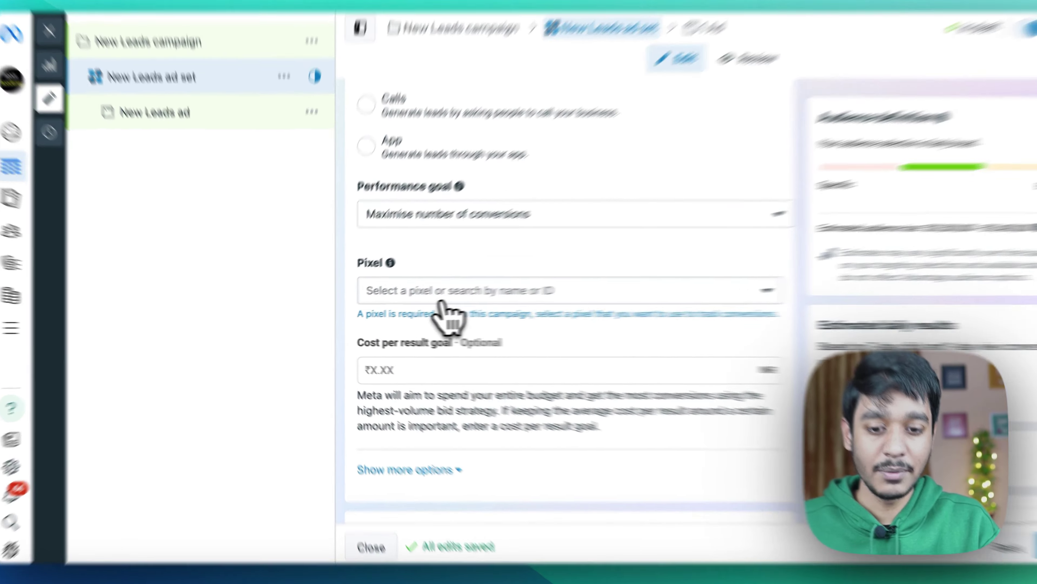
{"action": "left_click", "coordinate": [439, 299]}
{"action": "left_click", "coordinate": [444, 385]}
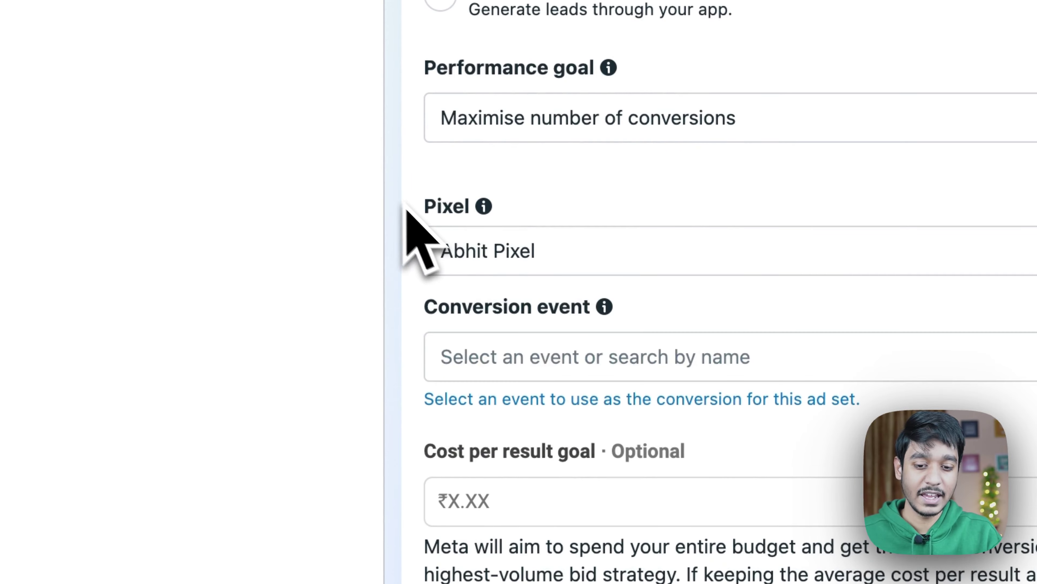
- Set the ad set's daily budget to ₹150
{"action": "scroll", "coordinate": [416, 220], "scroll_direction": "down", "scroll_amount": 15}
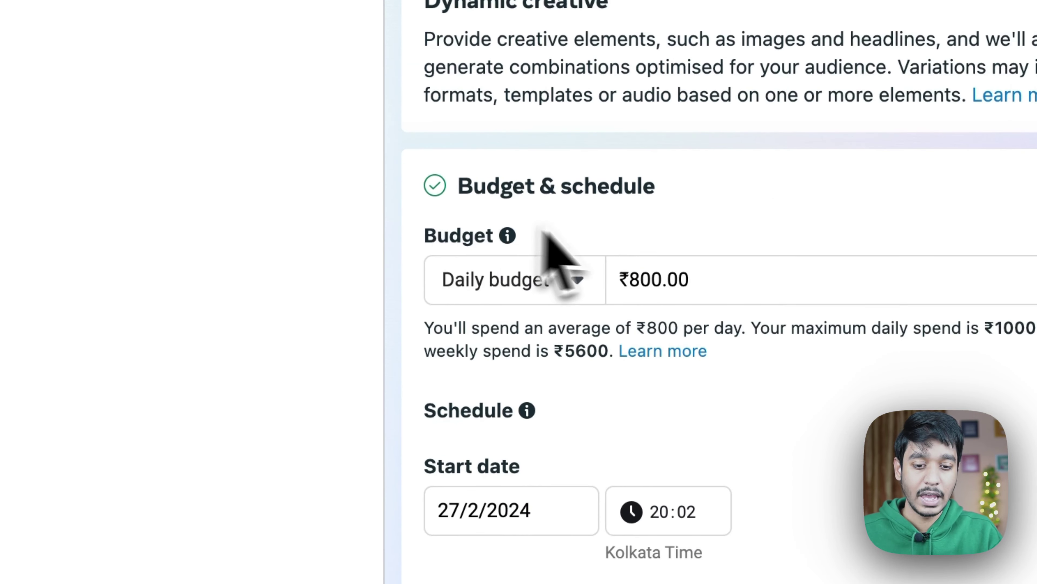
{"action": "double_click", "coordinate": [664, 278]}
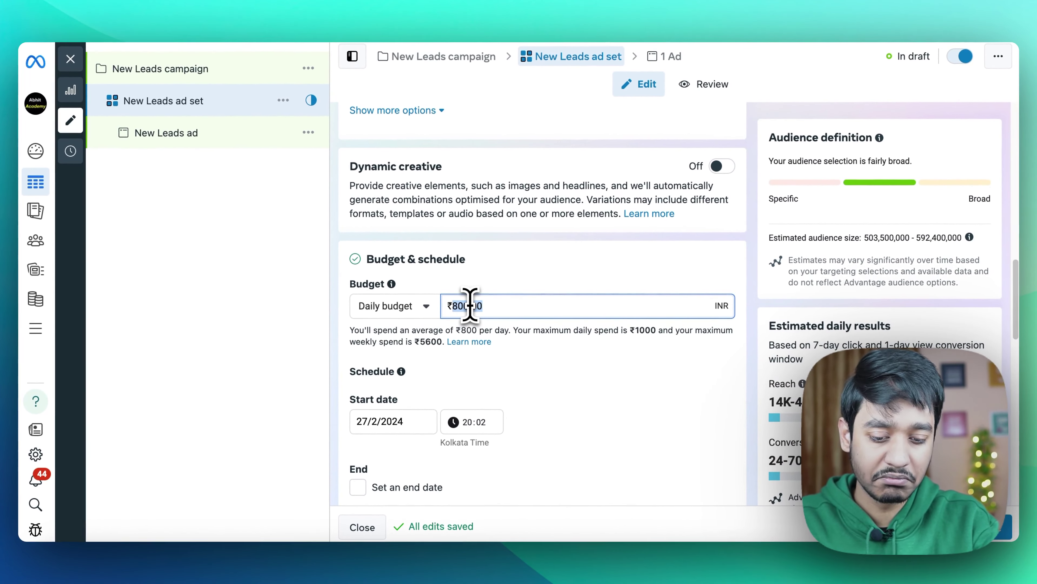
{"action": "type", "text": "150"}
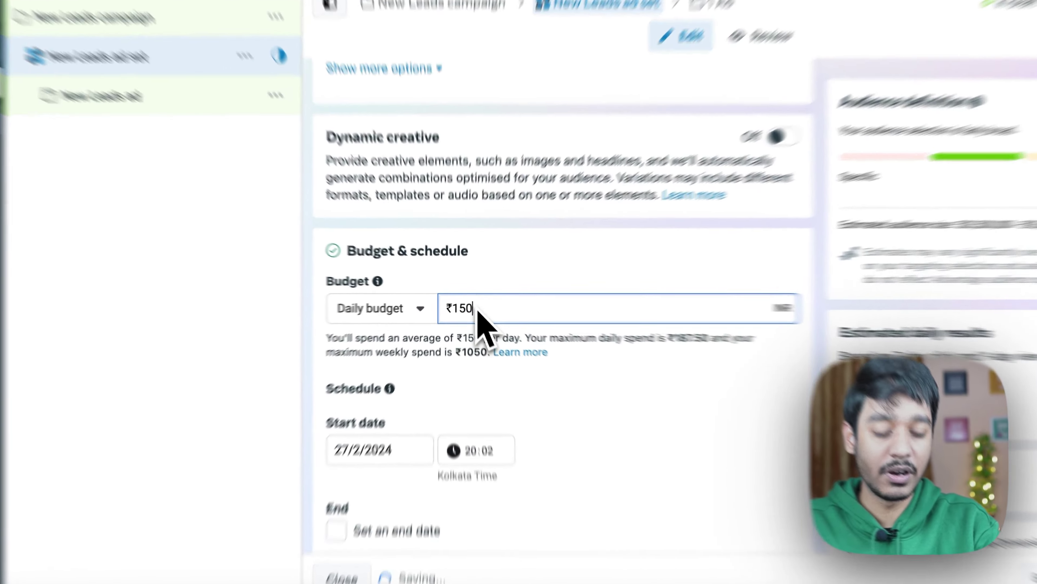
{"action": "left_click", "coordinate": [500, 289]}
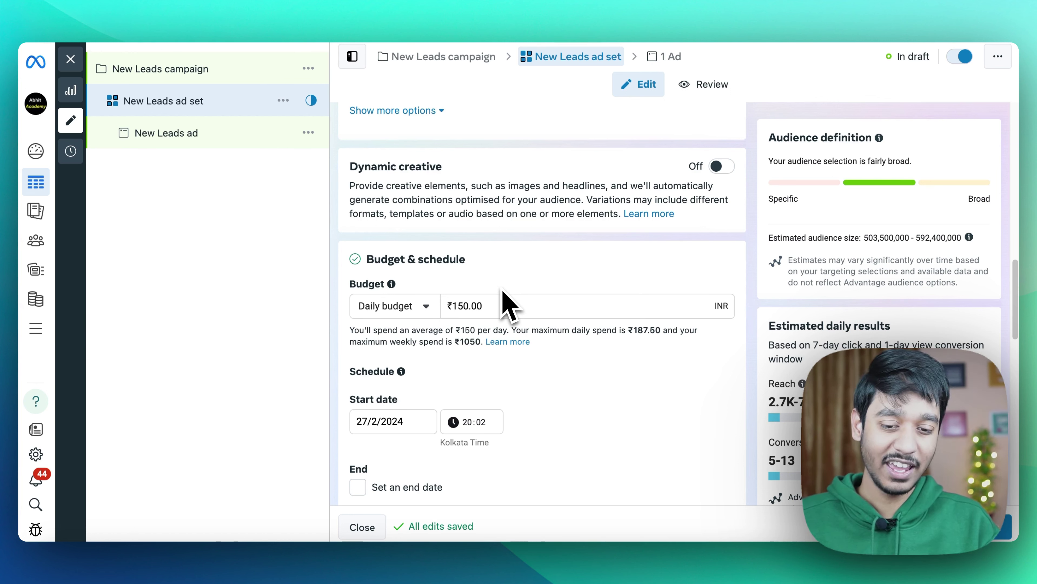
- Switch the ad set from Advantage+ audience to the original audience options
{"action": "scroll", "coordinate": [504, 291], "scroll_direction": "down", "scroll_amount": 5}
{"action": "scroll", "coordinate": [502, 296], "scroll_direction": "up", "scroll_amount": 3}
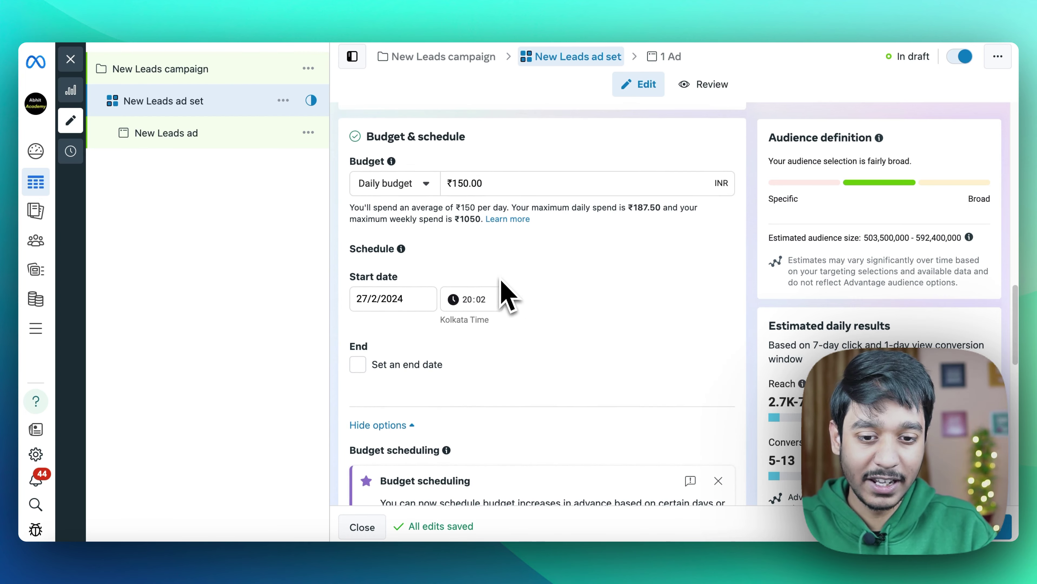
{"action": "scroll", "coordinate": [515, 323], "scroll_direction": "down", "scroll_amount": 10}
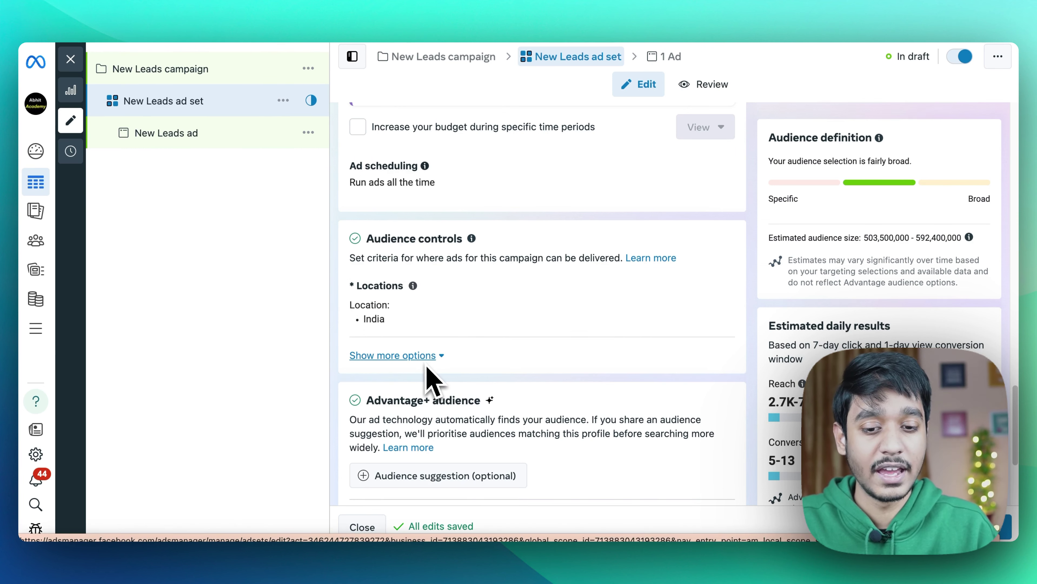
{"action": "scroll", "coordinate": [429, 376], "scroll_direction": "down", "scroll_amount": 4}
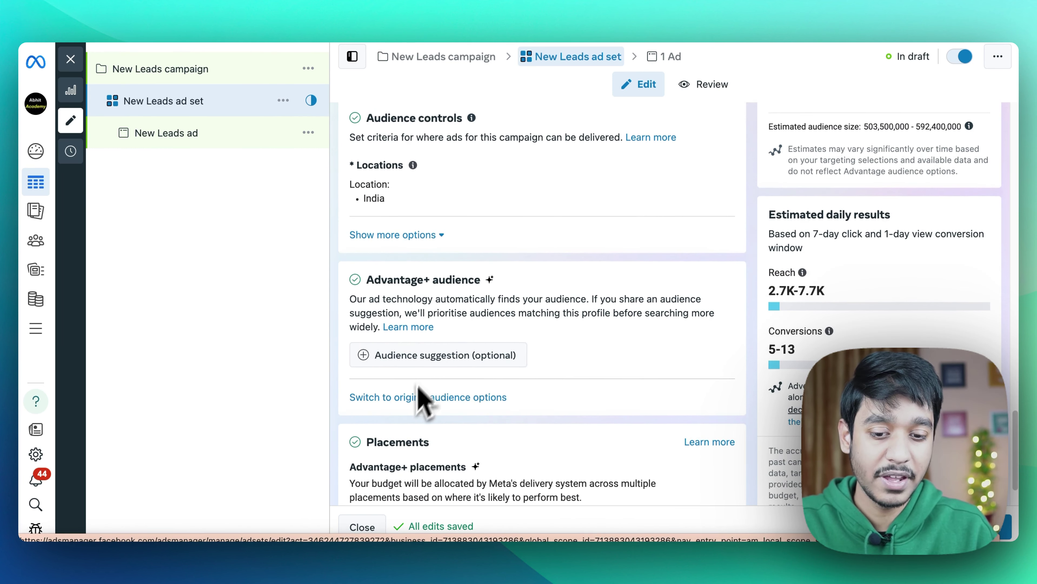
{"action": "left_click", "coordinate": [397, 397]}
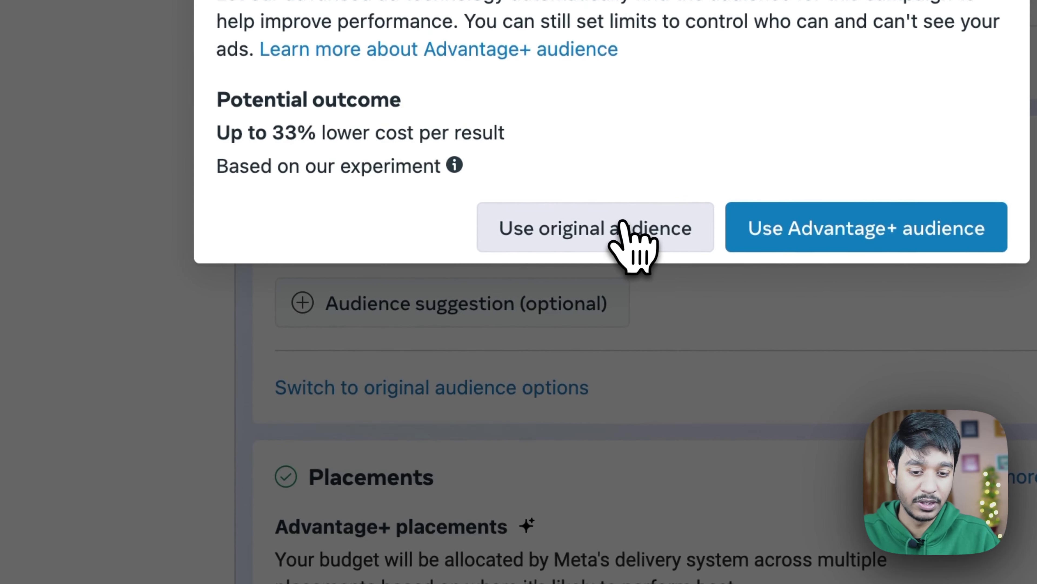
{"action": "left_click", "coordinate": [620, 225]}
- Add the suggested interest Affiliate marketing (marketing) to the detailed targeting
{"action": "scroll", "coordinate": [632, 254], "scroll_direction": "down", "scroll_amount": 10}
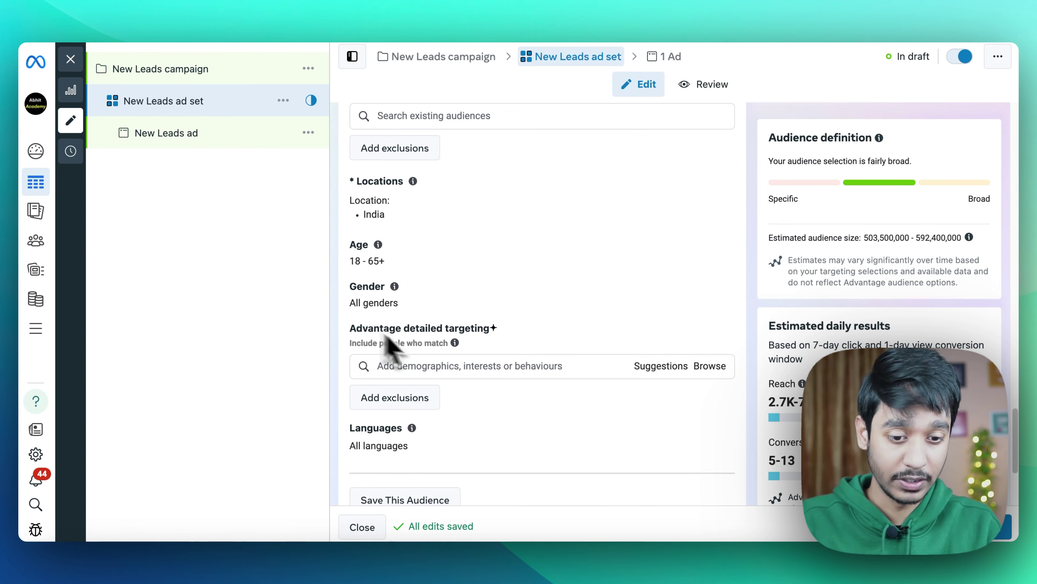
{"action": "scroll", "coordinate": [540, 386], "scroll_direction": "down", "scroll_amount": 1}
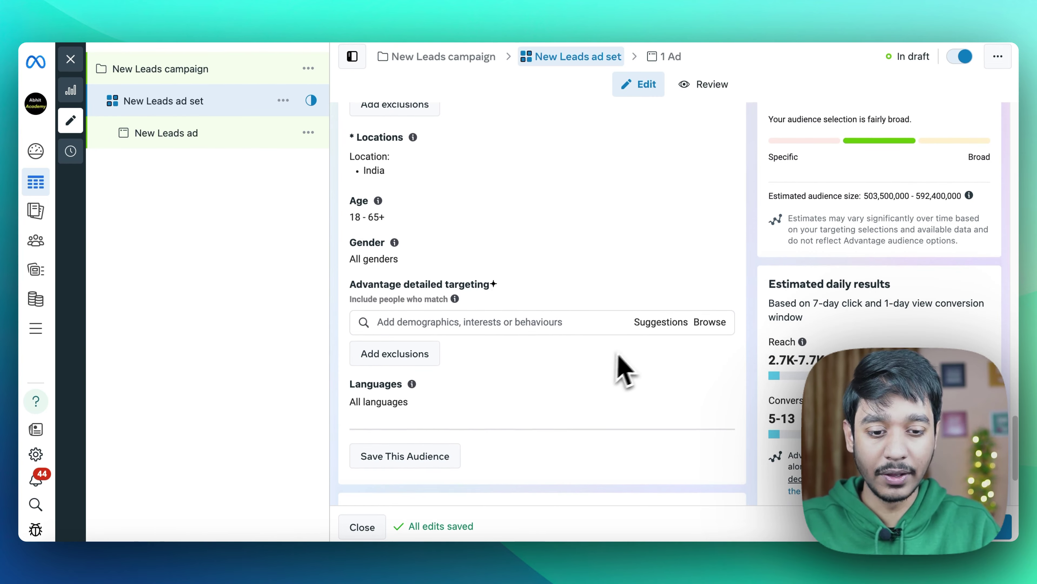
{"action": "left_click", "coordinate": [660, 324]}
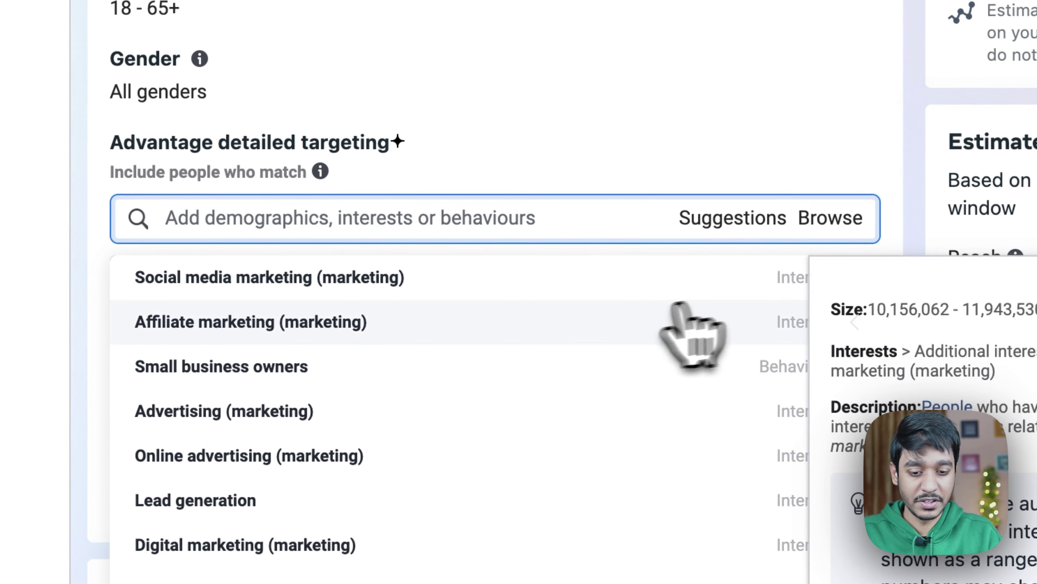
{"action": "left_click", "coordinate": [577, 383]}
{"action": "left_click", "coordinate": [446, 271]}
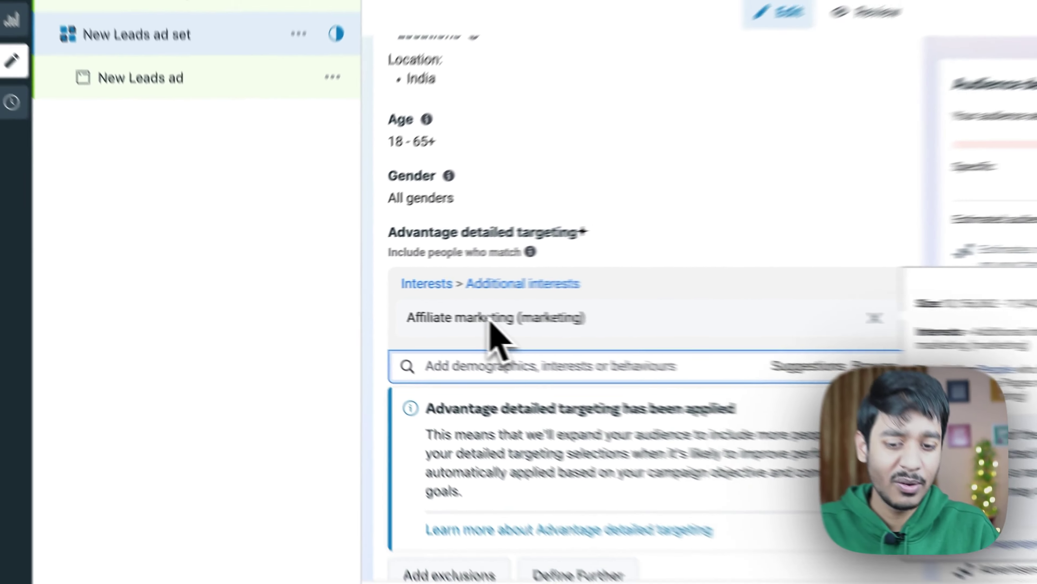
- Examine the audience definition's breadth rating and estimated audience size
{"action": "mouse_move", "coordinate": [739, 350]}
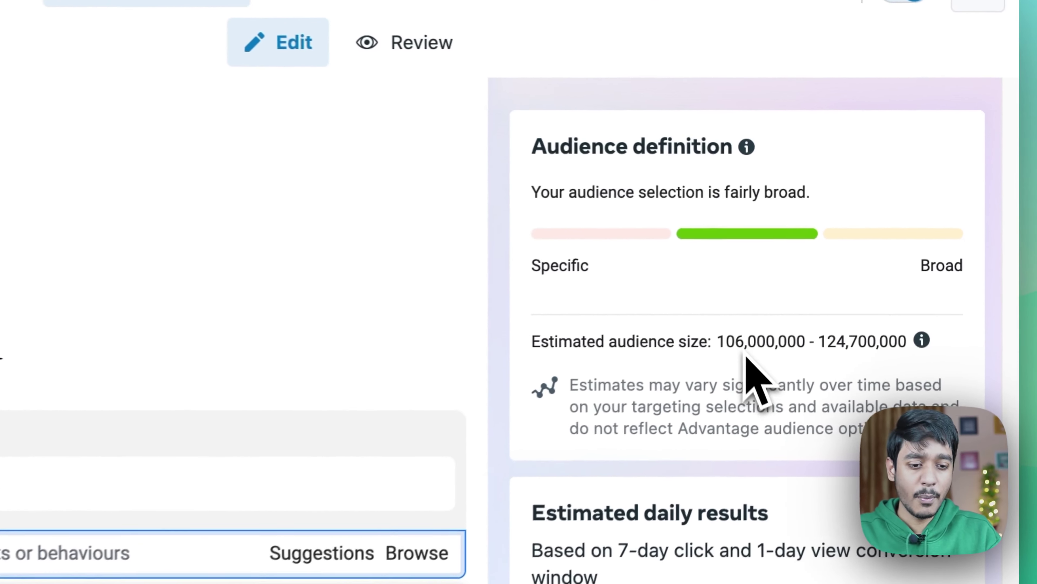
{"action": "double_click", "coordinate": [824, 289]}
{"action": "left_click", "coordinate": [811, 279]}
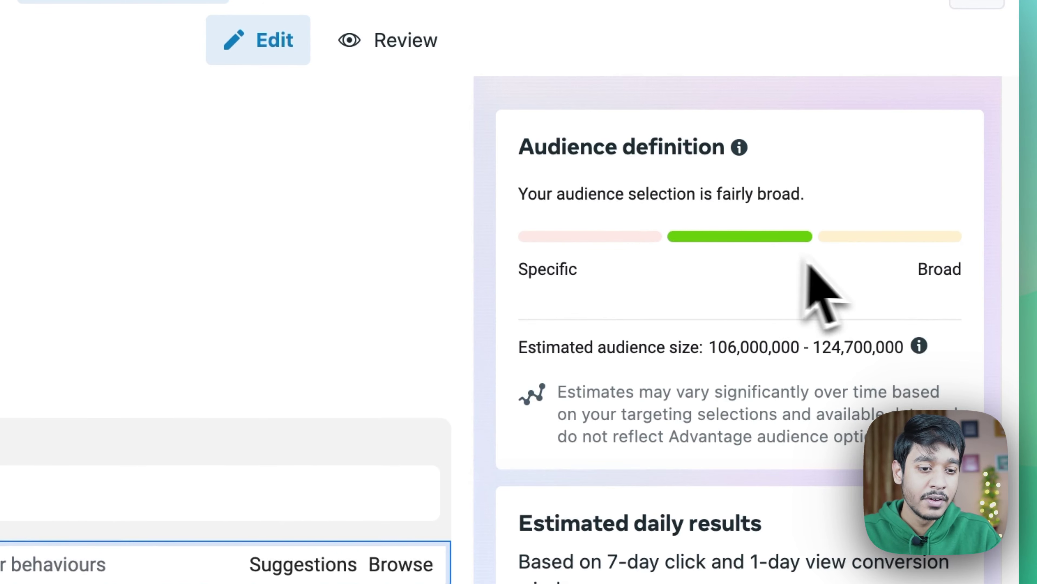
{"action": "left_click_drag", "start_coordinate": [519, 194], "coordinate": [770, 195]}
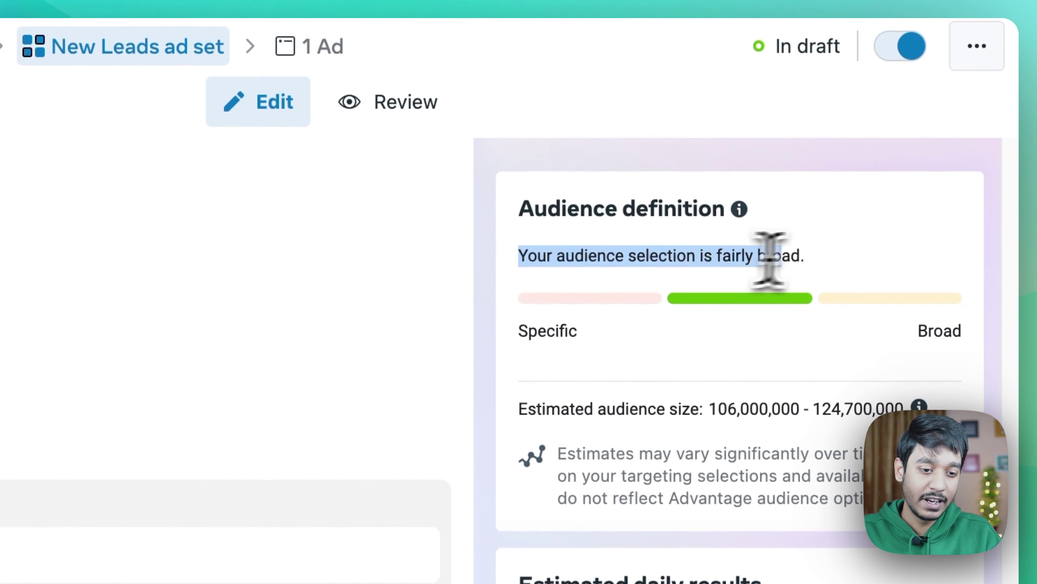
{"action": "left_click_drag", "start_coordinate": [769, 258], "coordinate": [815, 260]}
{"action": "left_click", "coordinate": [799, 262]}
{"action": "triple_click", "coordinate": [722, 267]}
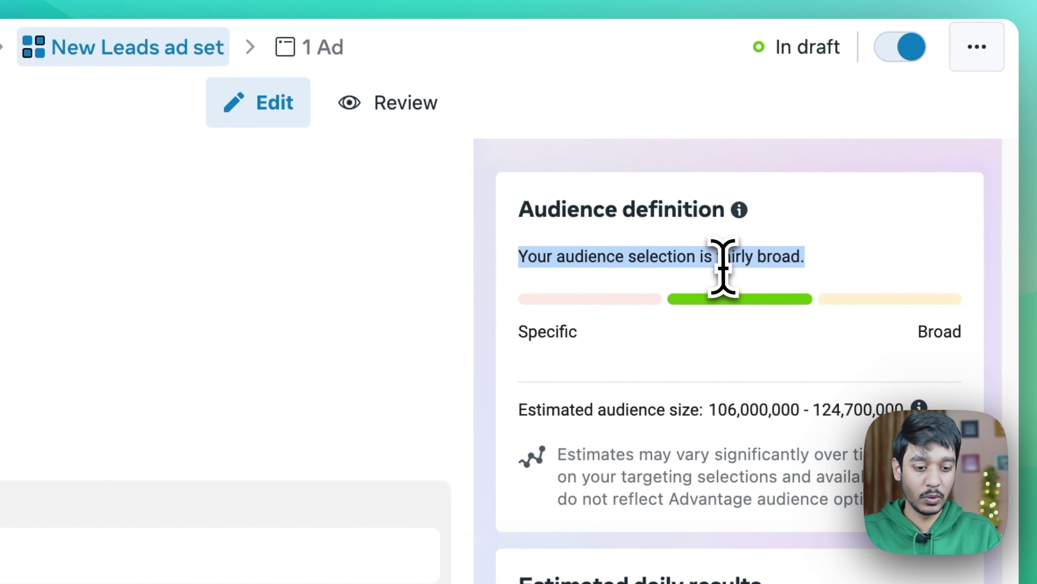
{"action": "left_click", "coordinate": [723, 268]}
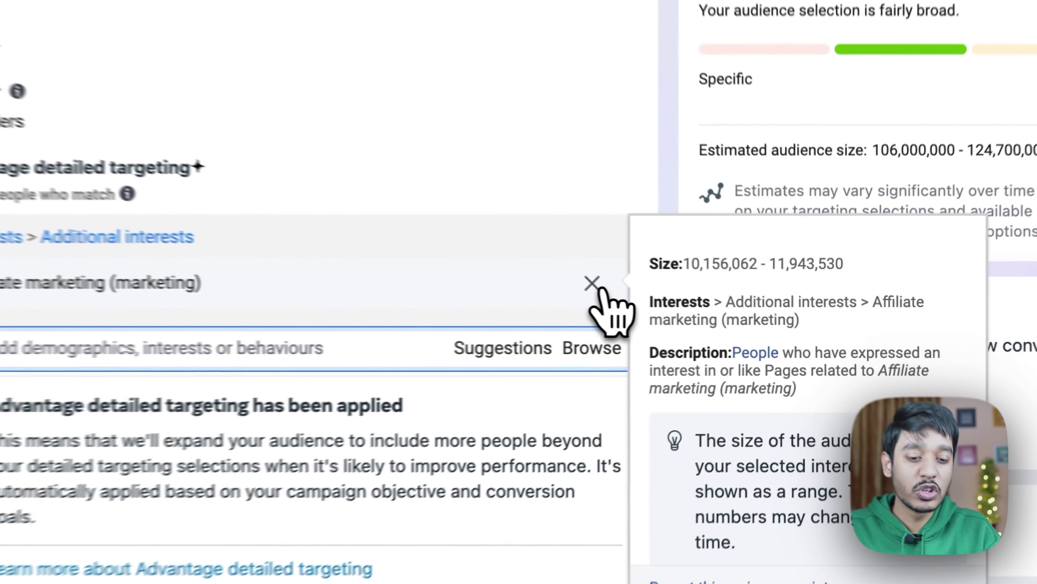
- Remove the Affiliate marketing (marketing) interest from the detailed targeting
{"action": "left_click", "coordinate": [711, 311]}
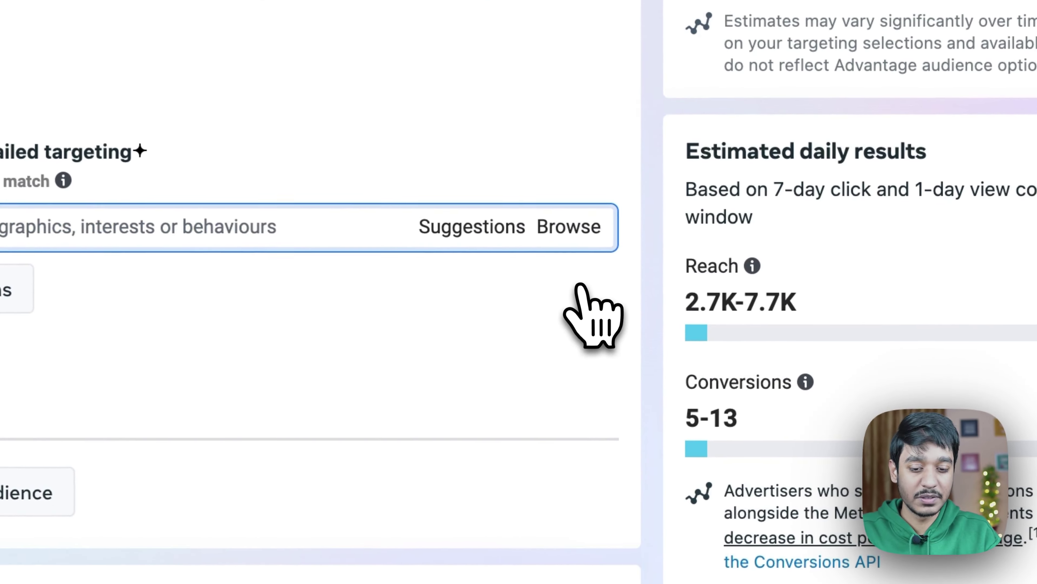
{"action": "scroll", "coordinate": [464, 331], "scroll_direction": "down", "scroll_amount": 3}
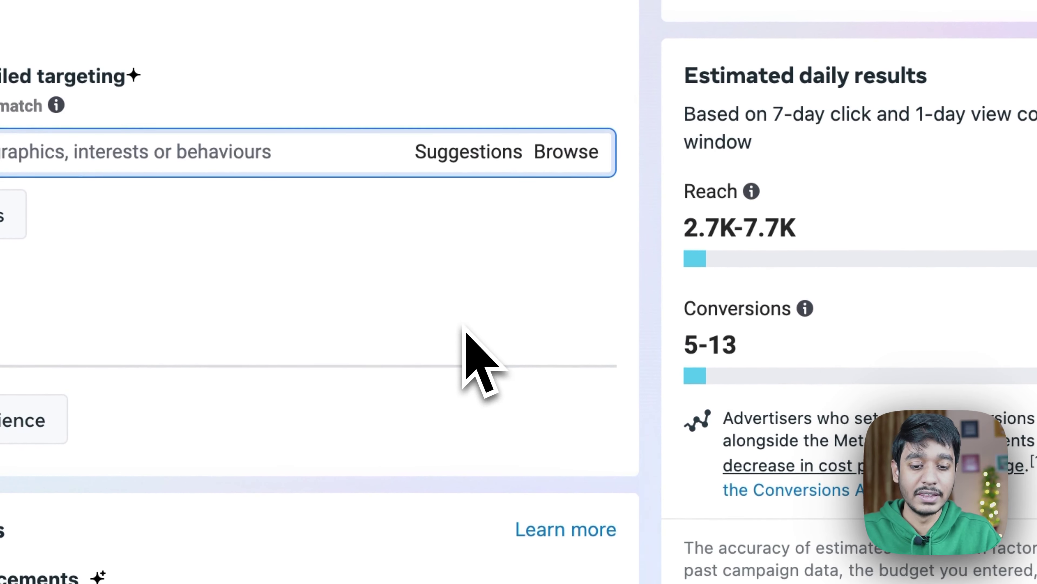
{"action": "scroll", "coordinate": [465, 332], "scroll_direction": "up", "scroll_amount": 3}
{"action": "scroll", "coordinate": [464, 330], "scroll_direction": "up", "scroll_amount": 1}
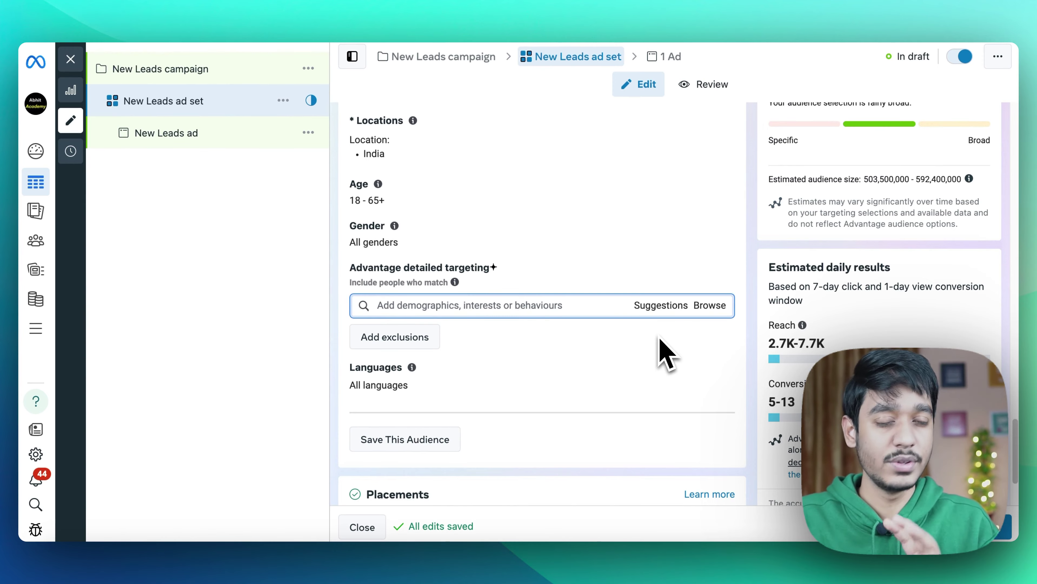
- Add the suggested interest Social media marketing (marketing) to the detailed targeting
{"action": "left_click", "coordinate": [658, 310]}
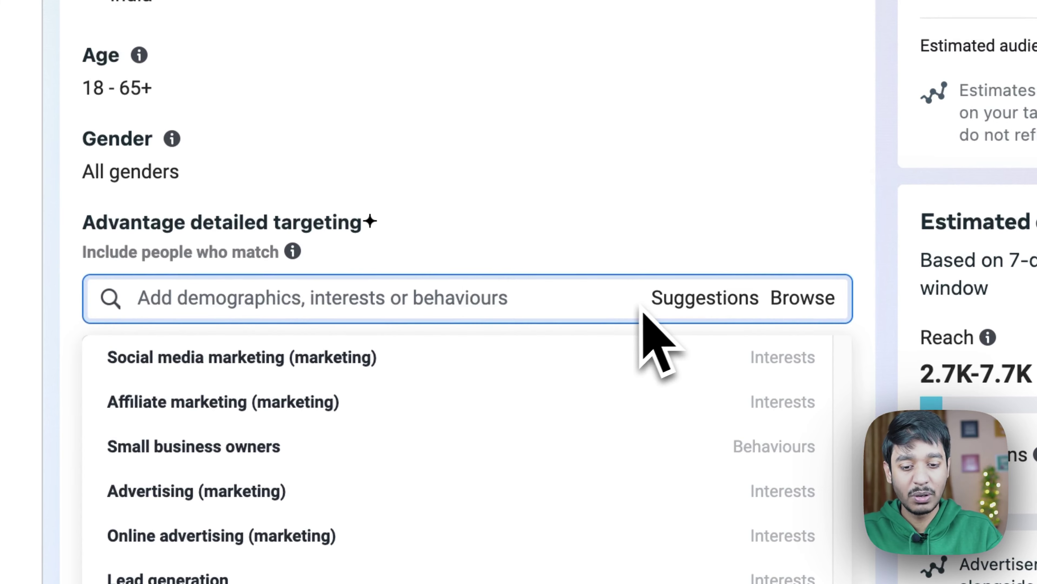
{"action": "left_click", "coordinate": [506, 368]}
{"action": "left_click", "coordinate": [566, 215]}
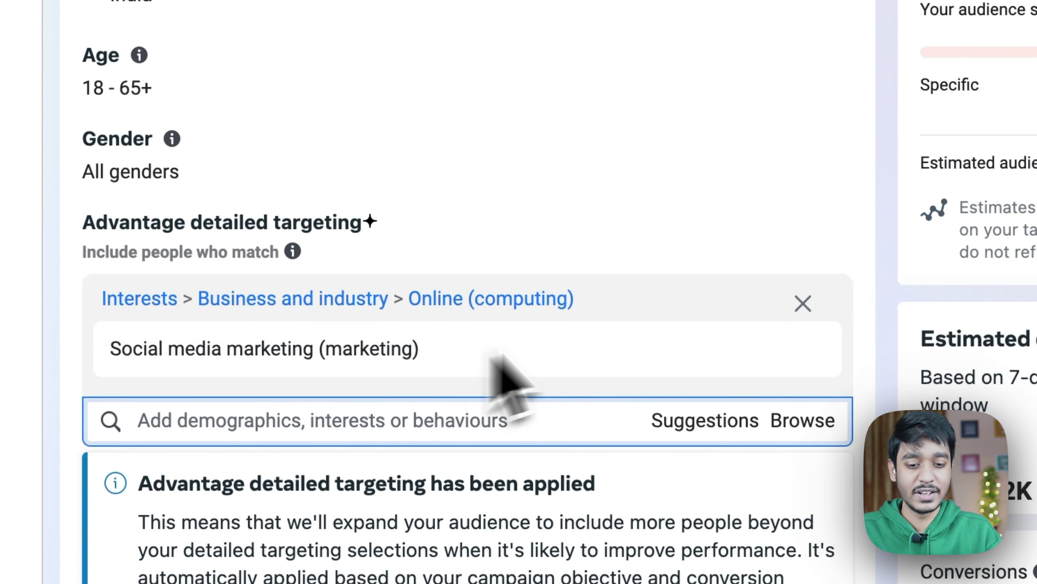
{"action": "mouse_move", "coordinate": [470, 370]}
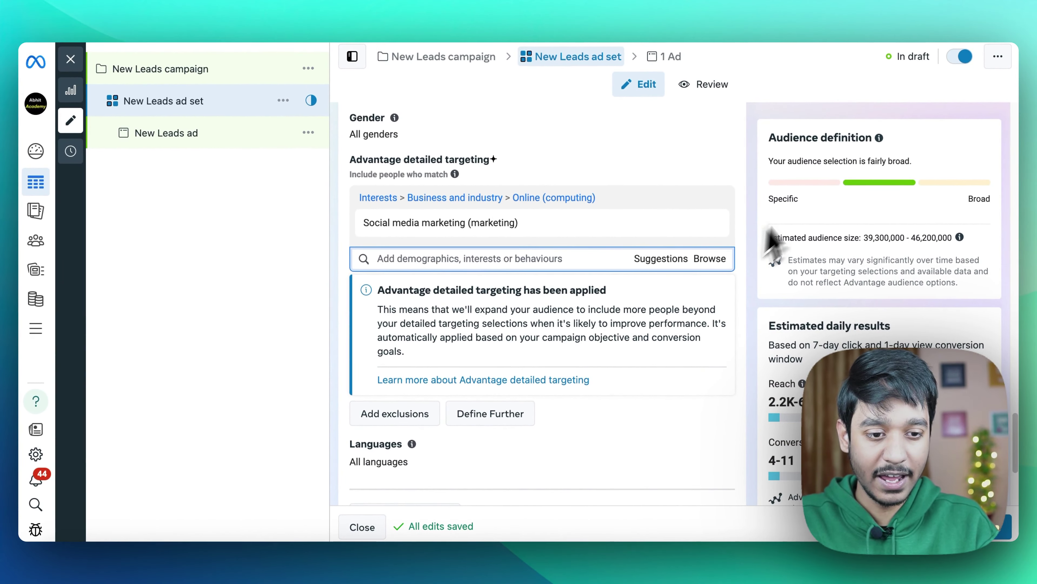
- Expand the additional placement options of the ad set and look through them
{"action": "scroll", "coordinate": [517, 393], "scroll_direction": "down", "scroll_amount": 5}
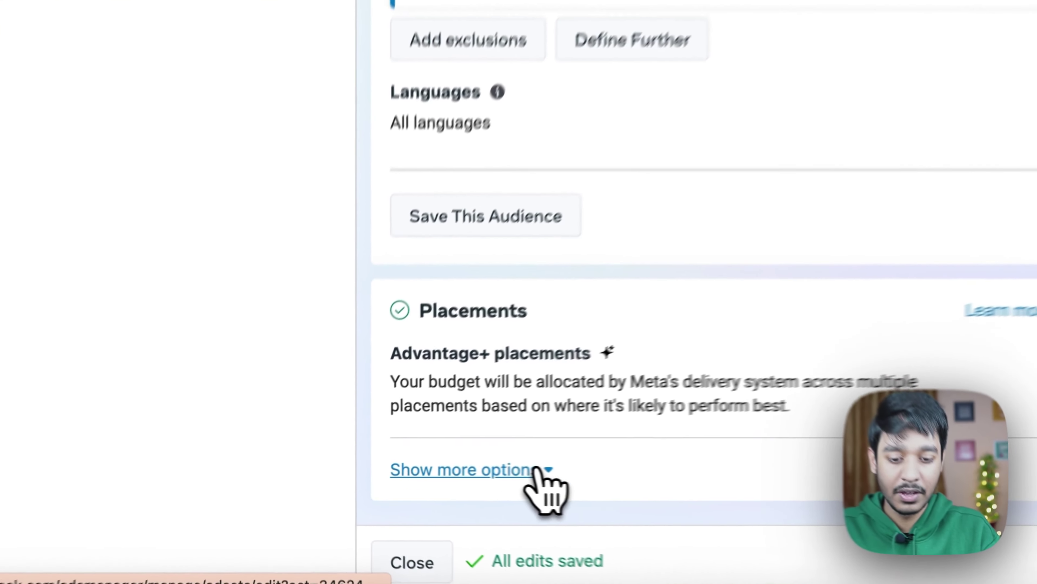
{"action": "left_click", "coordinate": [436, 474]}
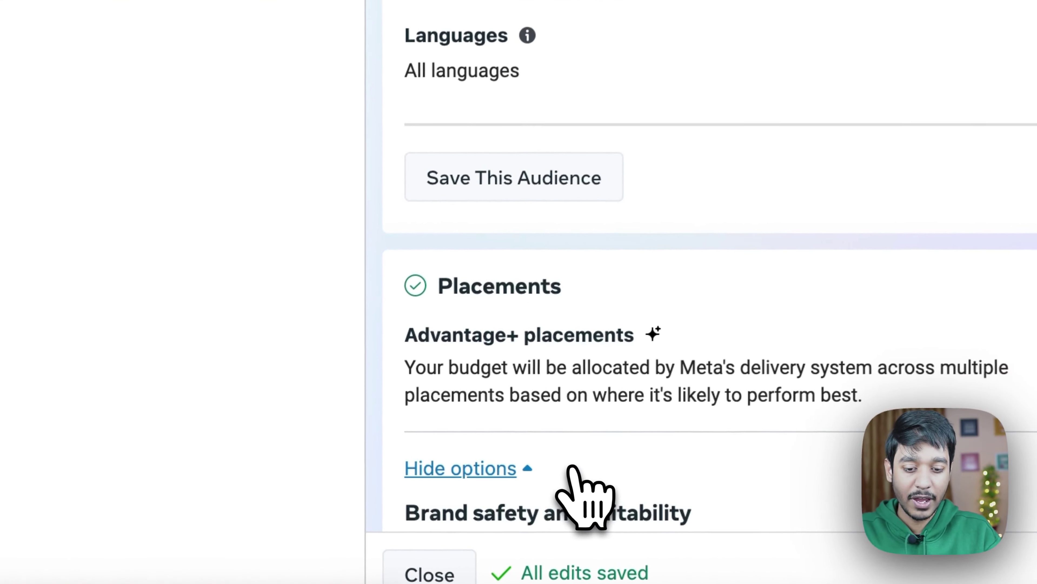
{"action": "scroll", "coordinate": [438, 476], "scroll_direction": "down", "scroll_amount": 8}
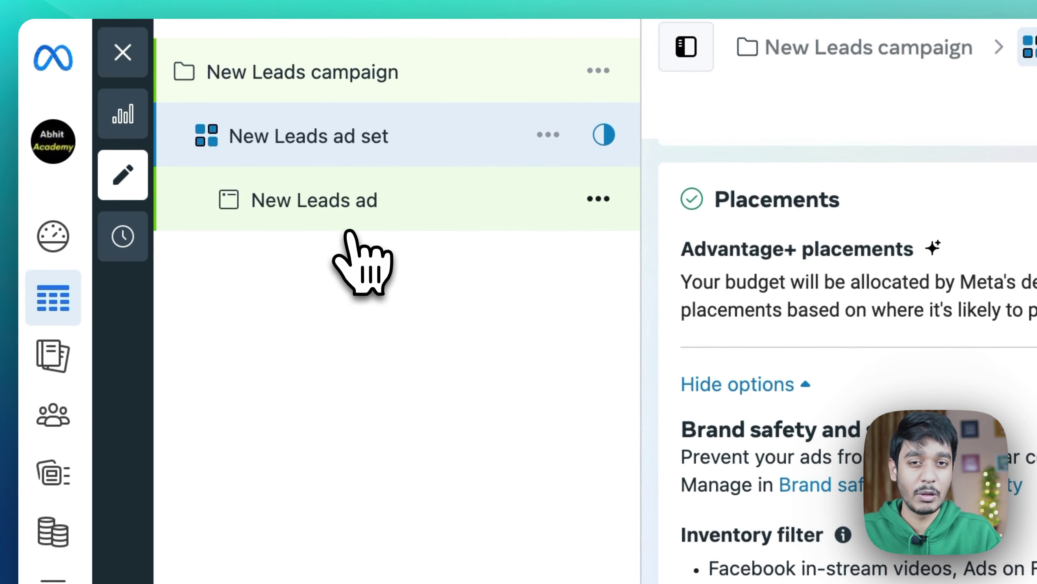
- Open the New Leads ad for editing at its ad creative settings and dismiss the recommendations
{"action": "left_click", "coordinate": [359, 225]}
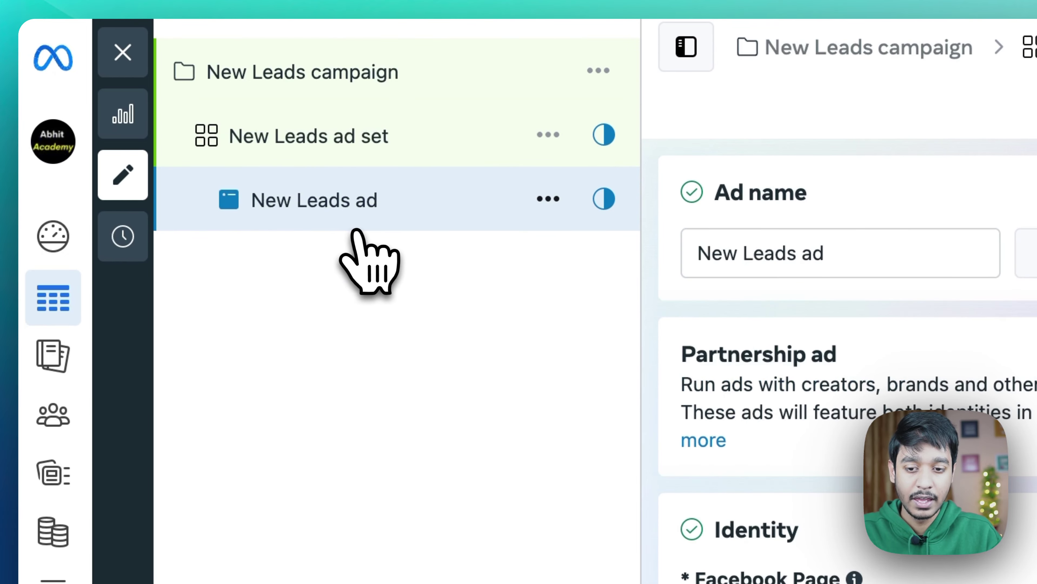
{"action": "scroll", "coordinate": [688, 282], "scroll_direction": "down", "scroll_amount": 10}
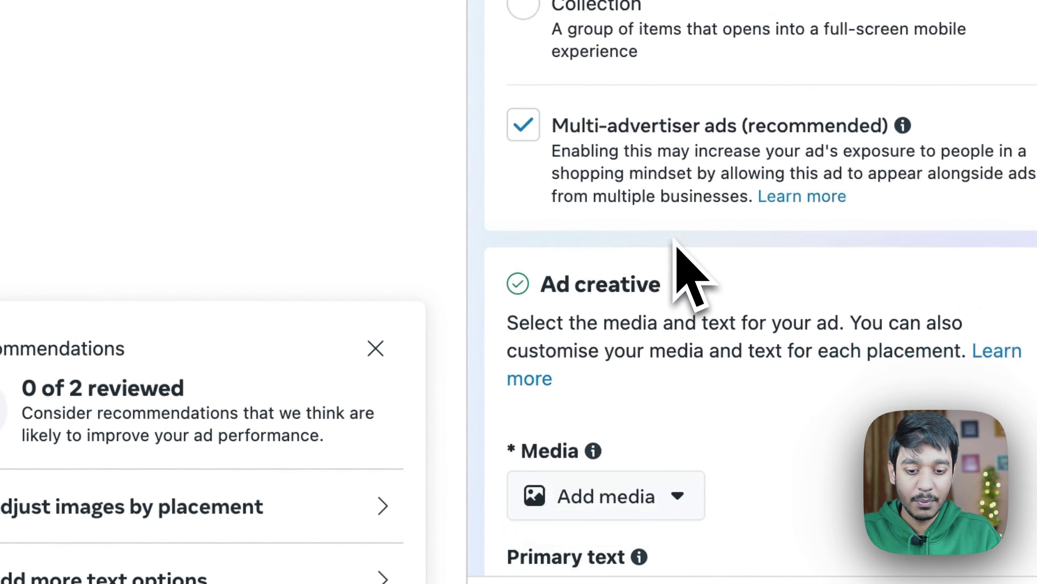
{"action": "scroll", "coordinate": [679, 253], "scroll_direction": "down", "scroll_amount": 5}
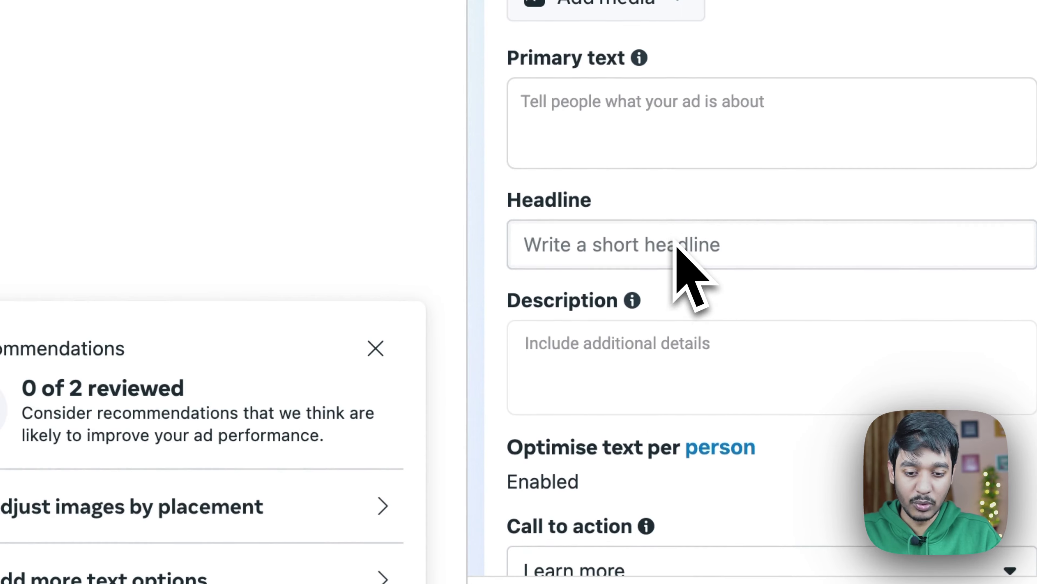
{"action": "left_click", "coordinate": [376, 348]}
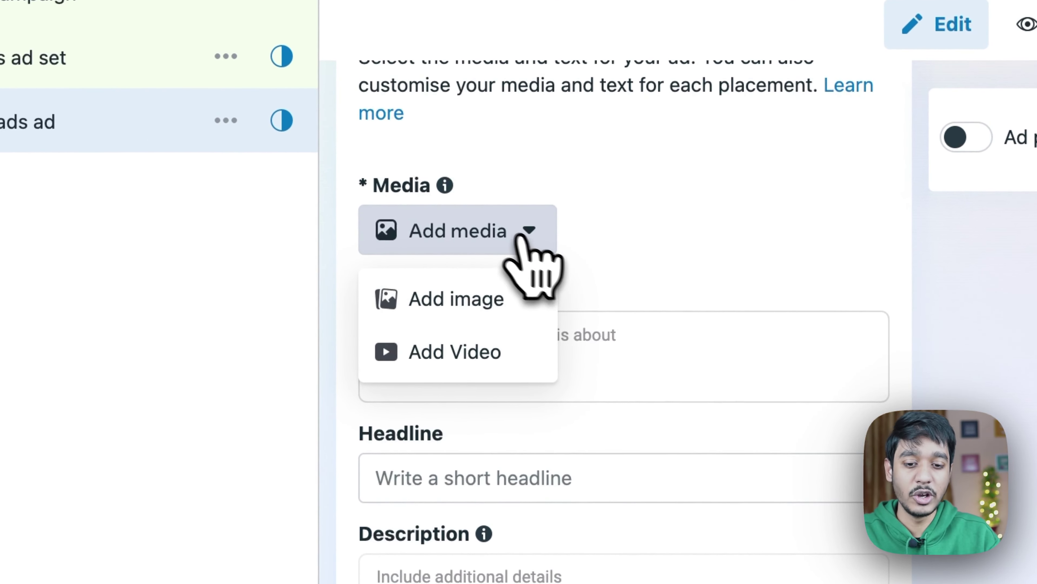
- Look over the ad's media choices, call to action and the website URL field under Destination
{"action": "left_click", "coordinate": [527, 242]}
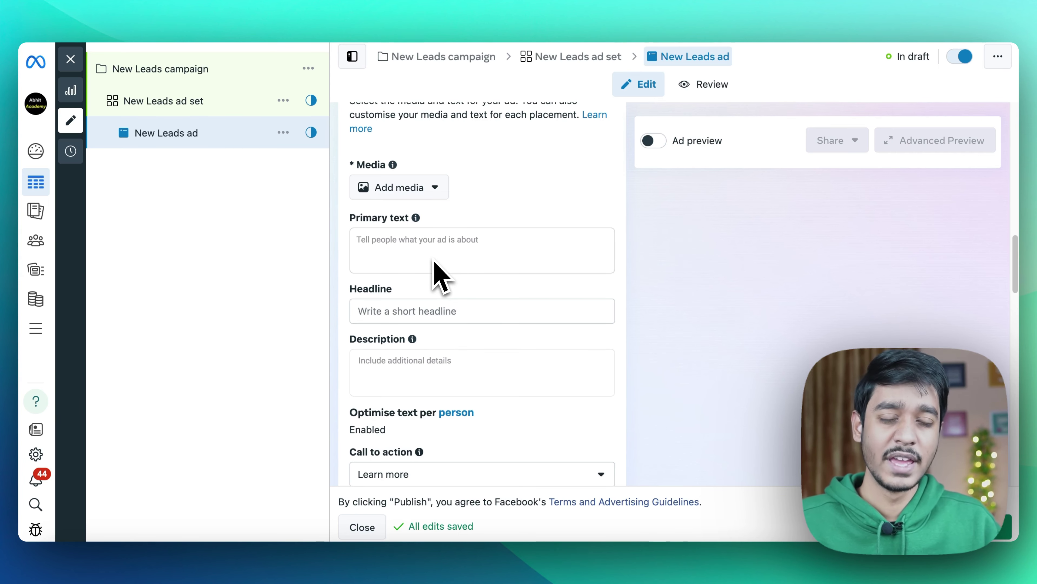
{"action": "scroll", "coordinate": [436, 266], "scroll_direction": "down", "scroll_amount": 5}
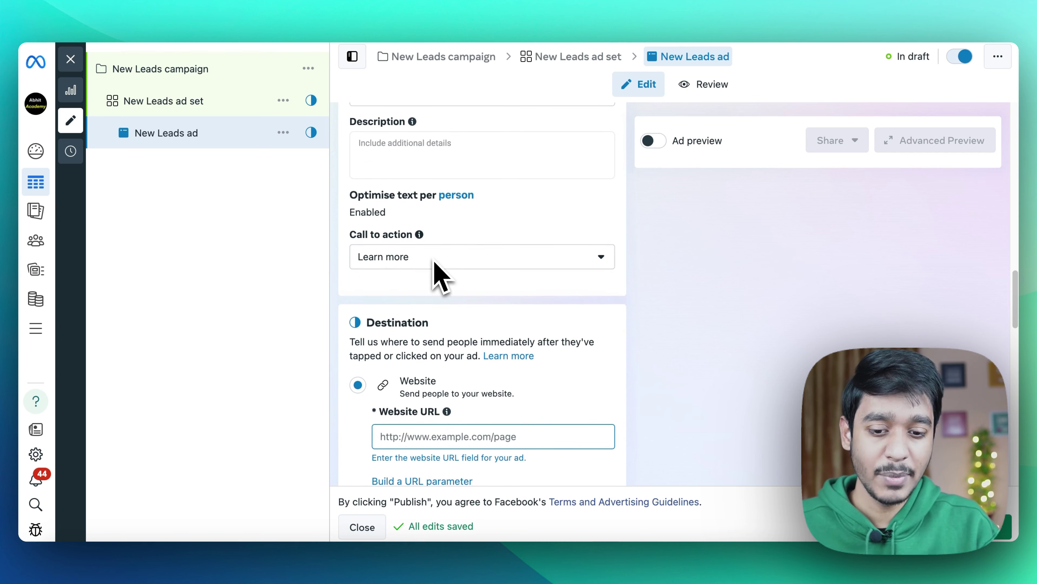
{"action": "left_click", "coordinate": [418, 436]}
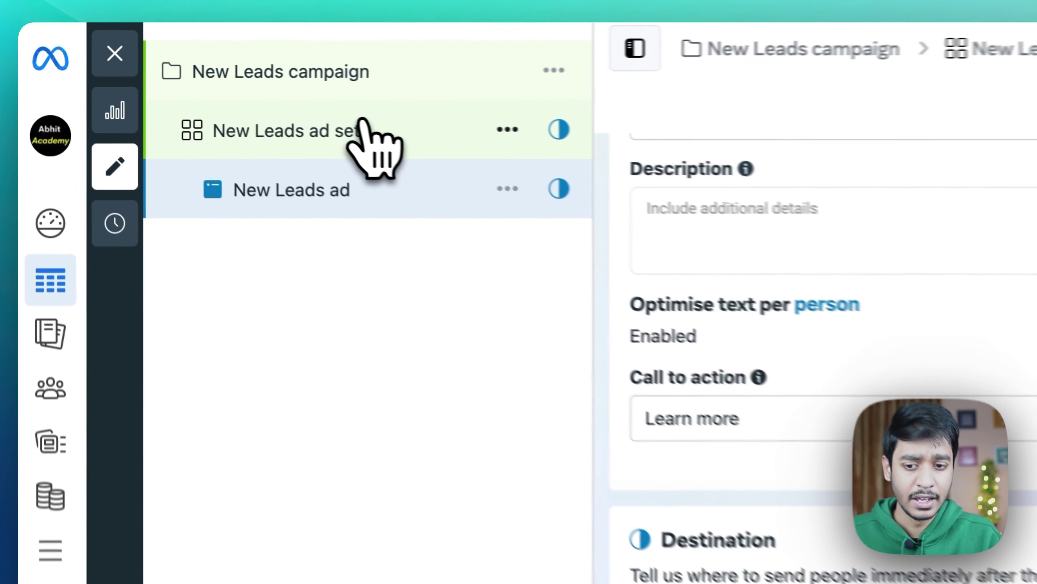
- Return to the New Leads ad set and choose a conversion event for the Abhit Pixel
{"action": "left_click", "coordinate": [204, 99]}
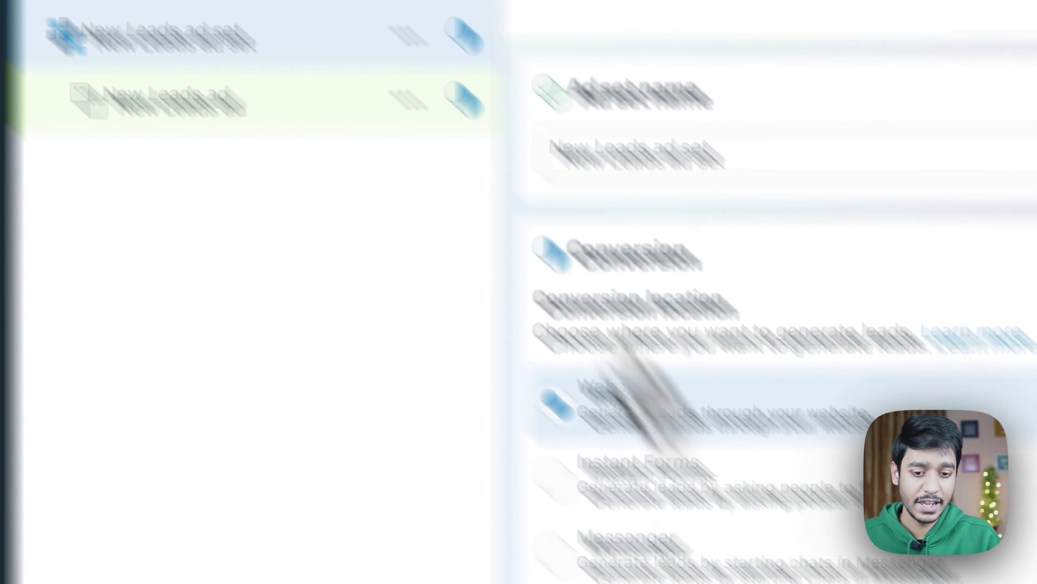
{"action": "scroll", "coordinate": [556, 505], "scroll_direction": "down", "scroll_amount": 5}
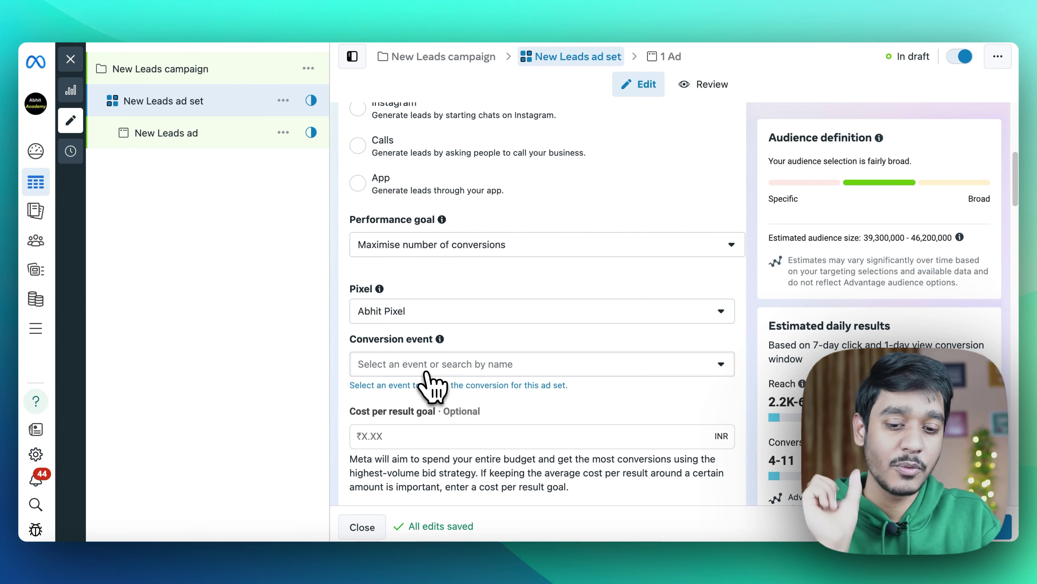
{"action": "left_click", "coordinate": [426, 370]}
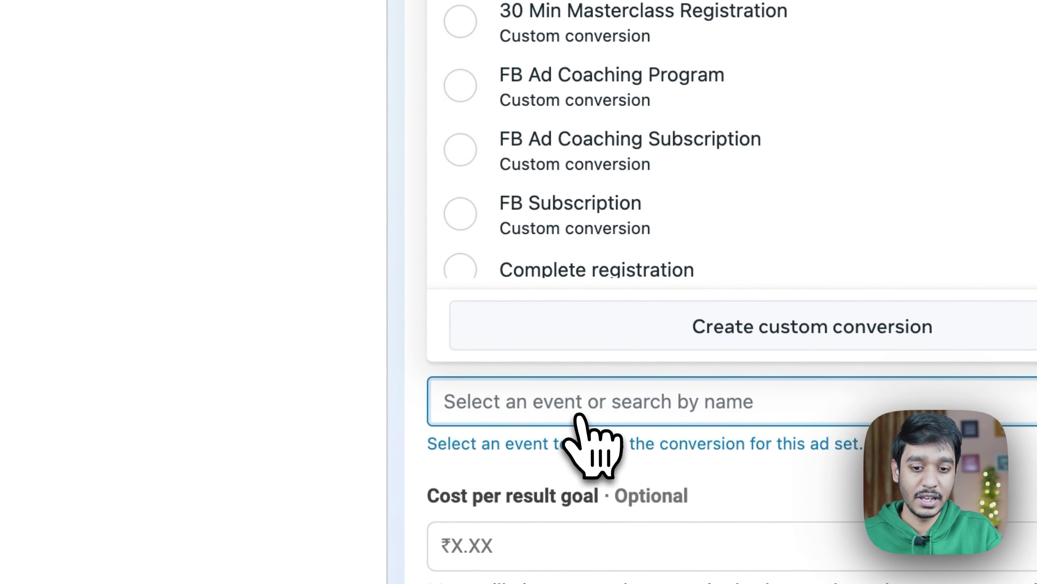
{"action": "left_click", "coordinate": [528, 175]}
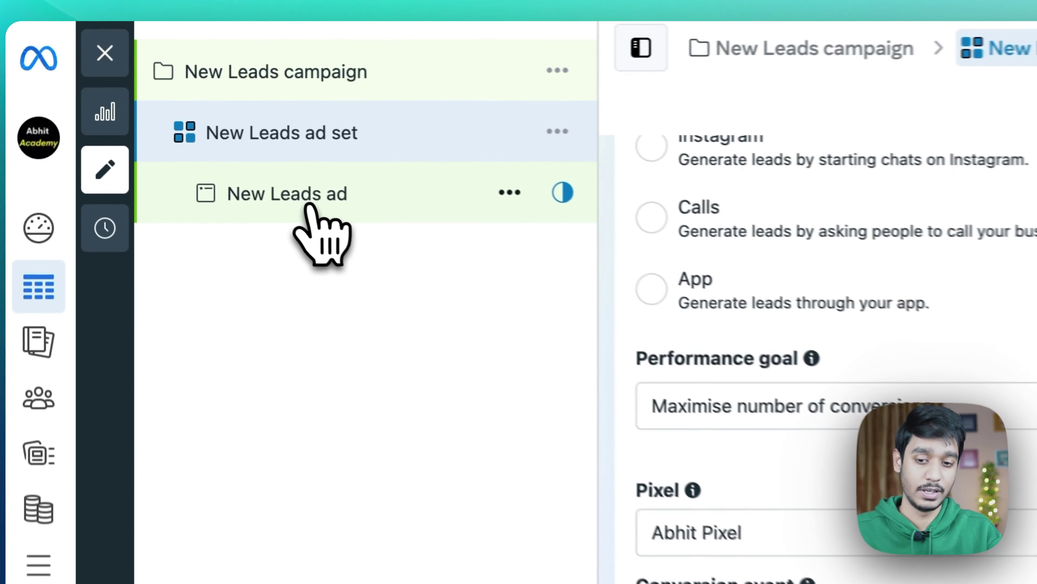
- Review the ad set's conversion location, budget scheduling, audience and placement settings, and look over the New Leads ad's settings
{"action": "left_click", "coordinate": [183, 152]}
{"action": "scroll", "coordinate": [748, 413], "scroll_direction": "down", "scroll_amount": 10}
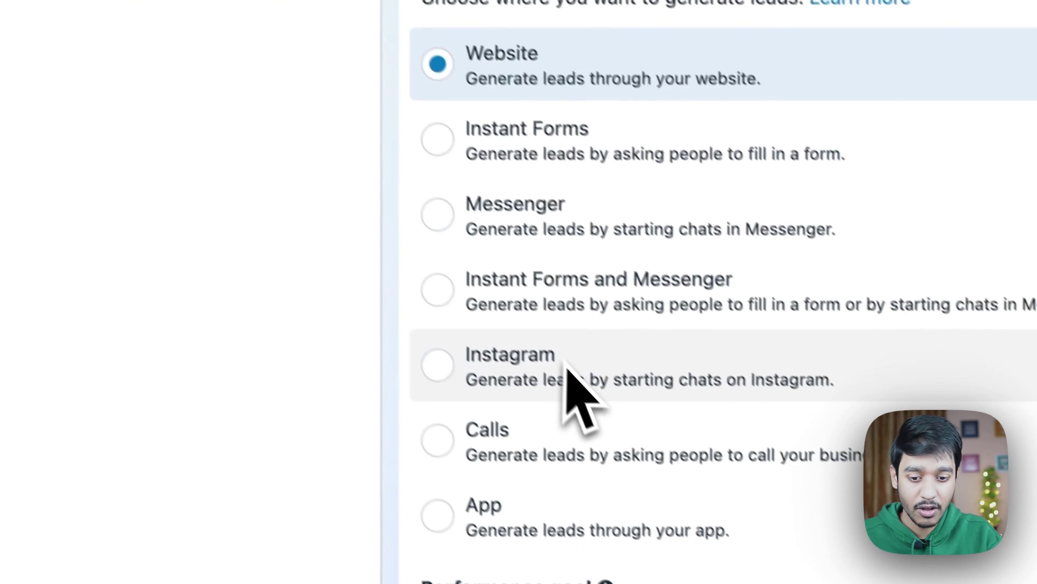
{"action": "scroll", "coordinate": [567, 398], "scroll_direction": "down", "scroll_amount": 10}
{"action": "scroll", "coordinate": [542, 345], "scroll_direction": "down", "scroll_amount": 15}
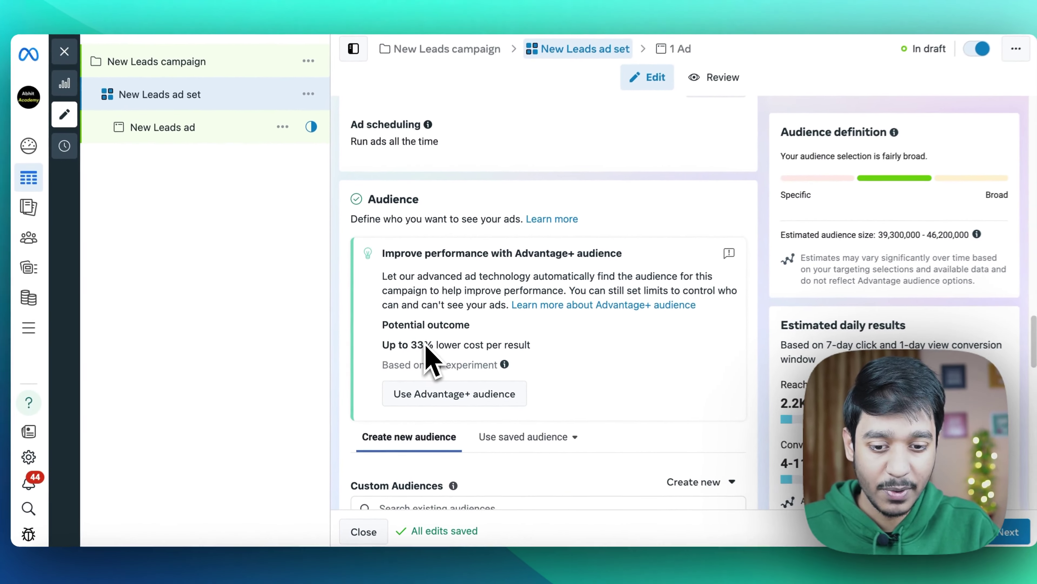
{"action": "scroll", "coordinate": [428, 360], "scroll_direction": "down", "scroll_amount": 15}
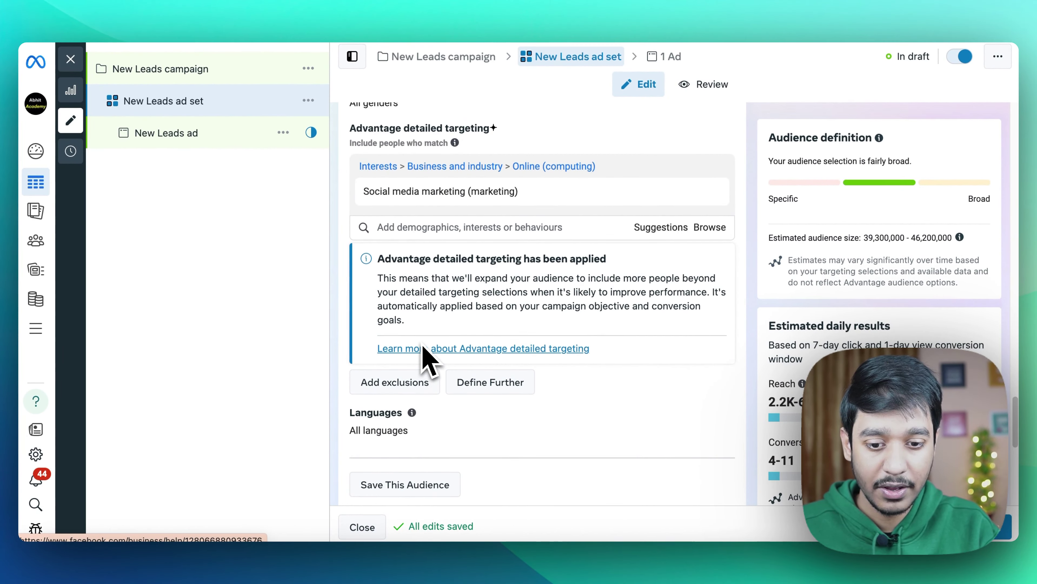
{"action": "scroll", "coordinate": [428, 360], "scroll_direction": "up", "scroll_amount": 15}
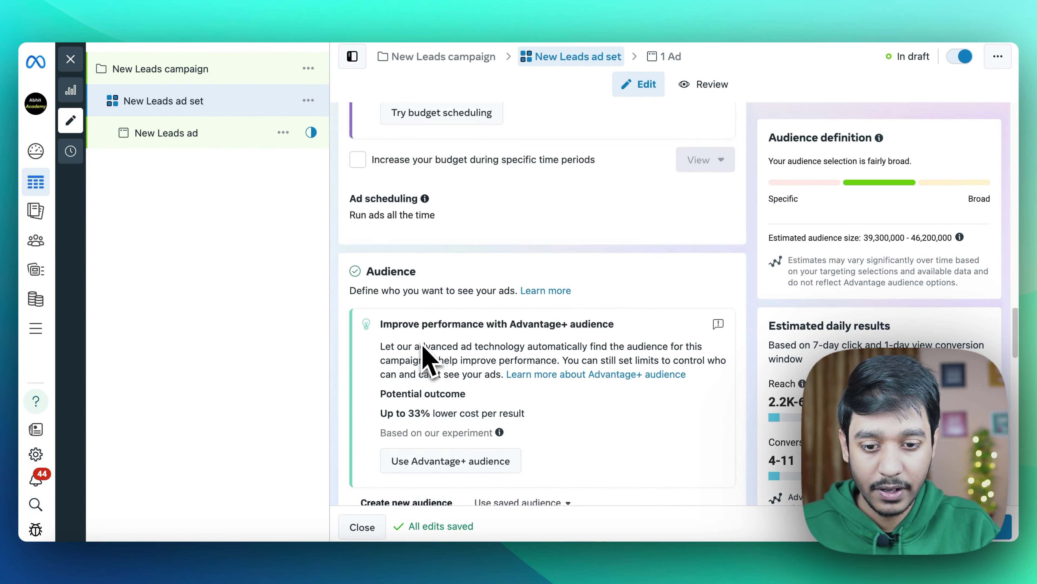
{"action": "scroll", "coordinate": [428, 360], "scroll_direction": "down", "scroll_amount": 15}
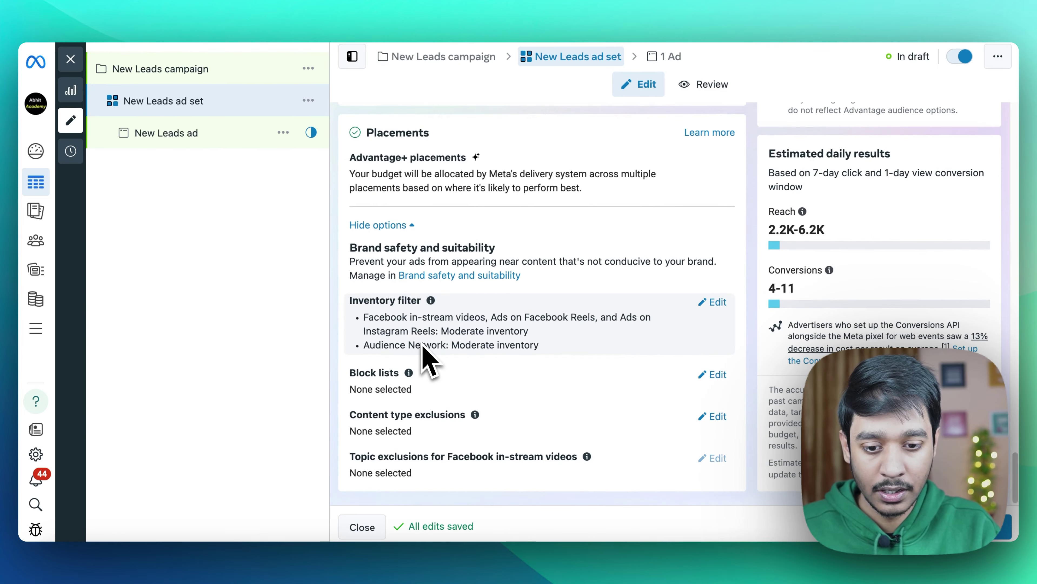
{"action": "scroll", "coordinate": [428, 360], "scroll_direction": "up", "scroll_amount": 15}
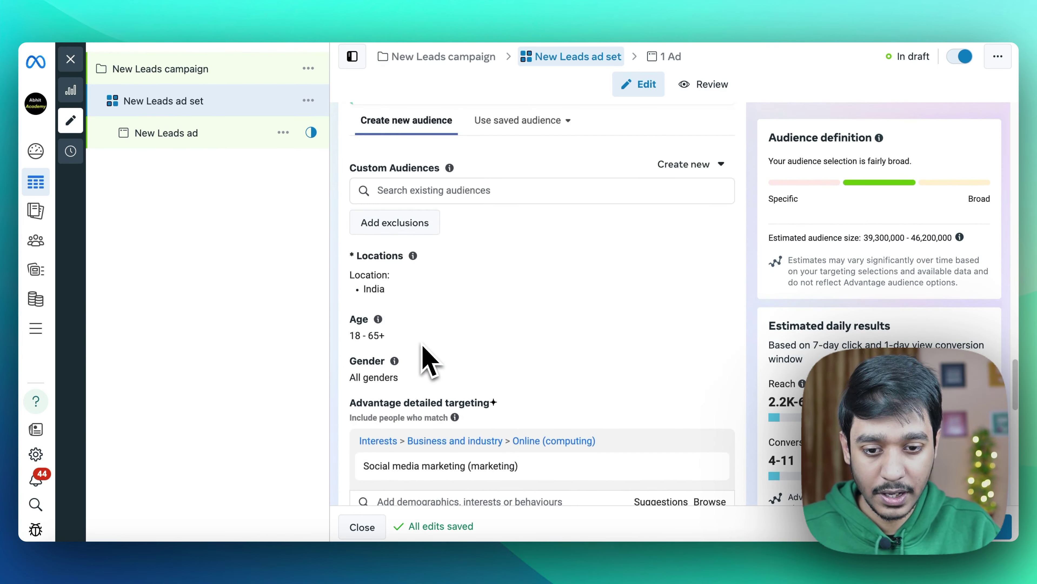
{"action": "scroll", "coordinate": [428, 360], "scroll_direction": "up", "scroll_amount": 15}
{"action": "scroll", "coordinate": [428, 360], "scroll_direction": "up", "scroll_amount": 15}
{"action": "scroll", "coordinate": [423, 347], "scroll_direction": "up", "scroll_amount": 3}
{"action": "scroll", "coordinate": [423, 347], "scroll_direction": "down", "scroll_amount": 20}
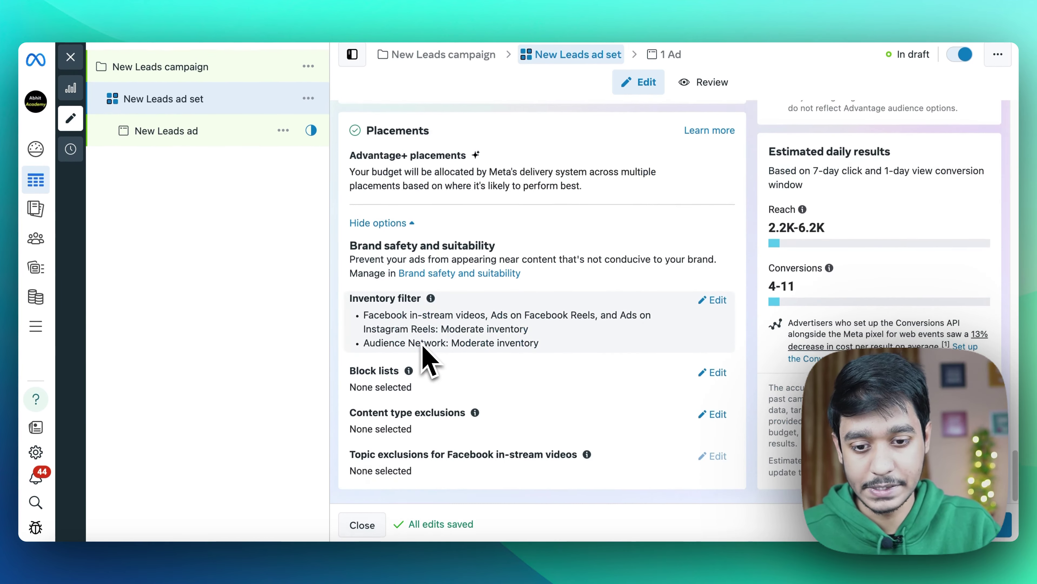
{"action": "scroll", "coordinate": [424, 347], "scroll_direction": "up", "scroll_amount": 6}
{"action": "scroll", "coordinate": [423, 356], "scroll_direction": "up", "scroll_amount": 8}
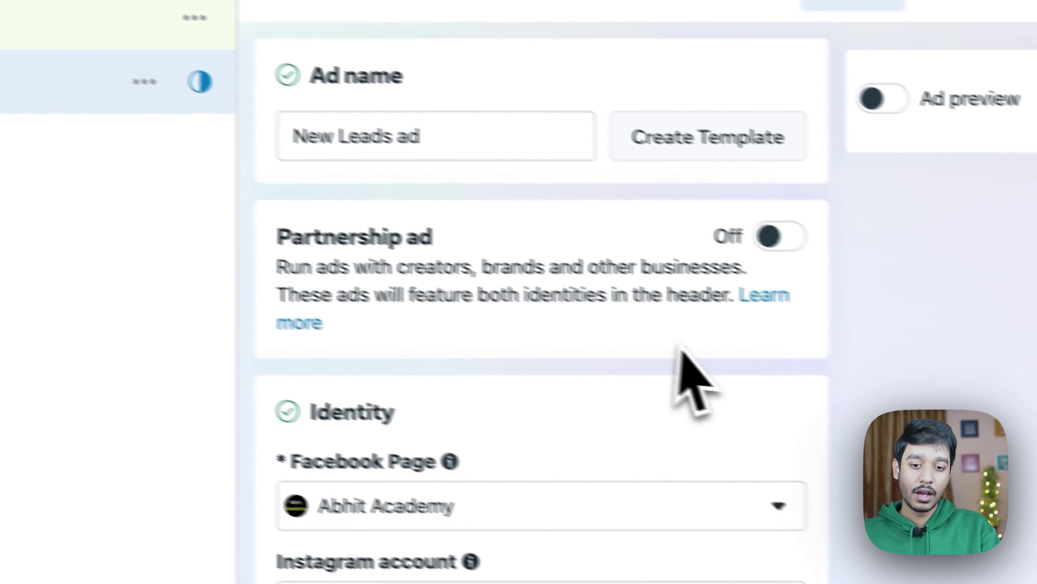
{"action": "scroll", "coordinate": [681, 352], "scroll_direction": "down", "scroll_amount": 10}
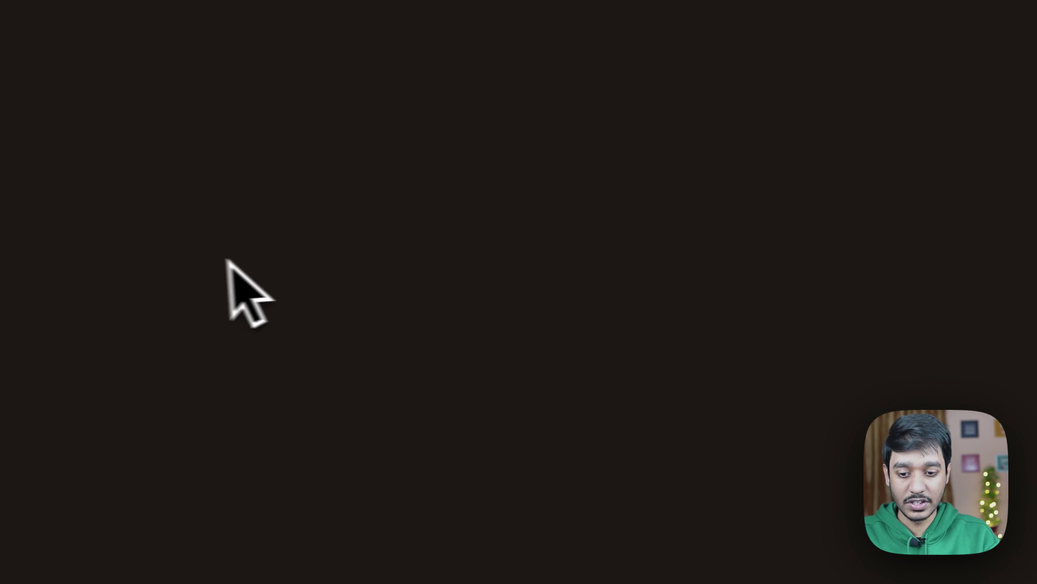
- Switch to the blank mind map canvas and add a main topic named Ads
{"action": "right_click", "coordinate": [290, 263]}
{"action": "left_click", "coordinate": [347, 284]}
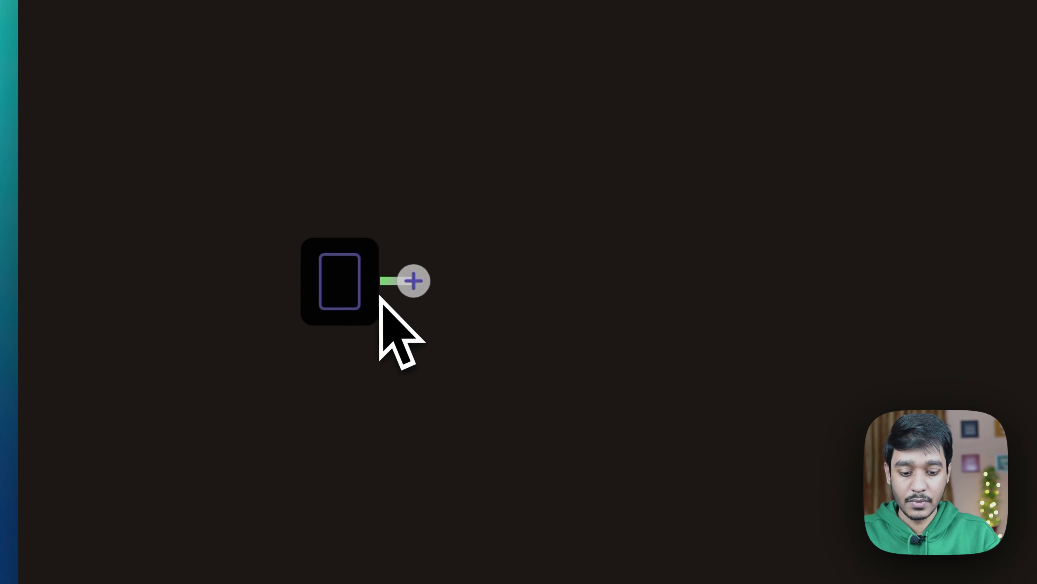
{"action": "type", "text": "Ads"}
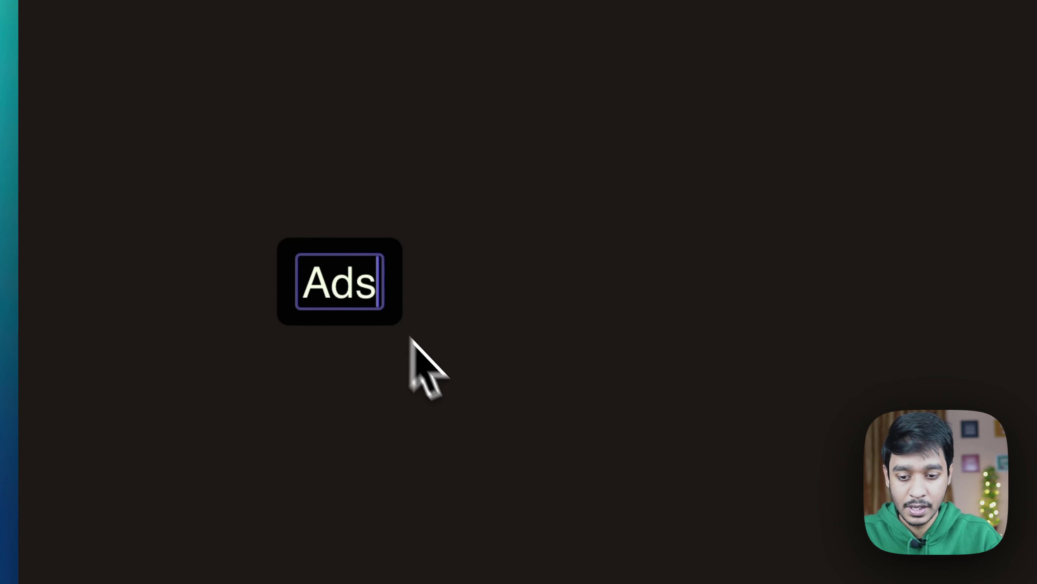
{"action": "key", "text": "Escape"}
- Add a branch labelled Ad 1 to the Ads topic and open its label for editing
{"action": "left_click", "coordinate": [440, 281]}
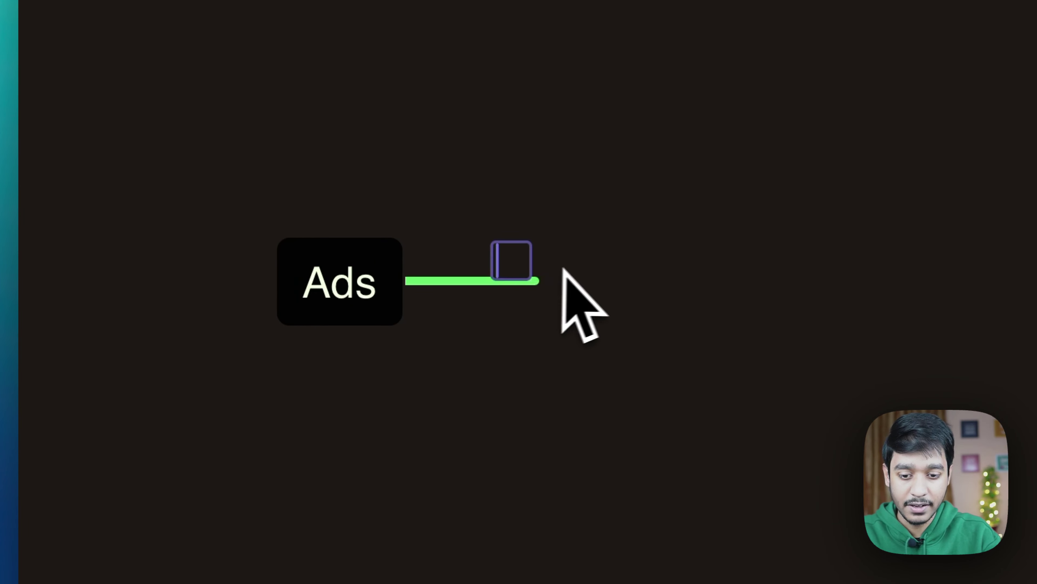
{"action": "type", "text": "Ad 1"}
{"action": "key", "text": "Escape"}
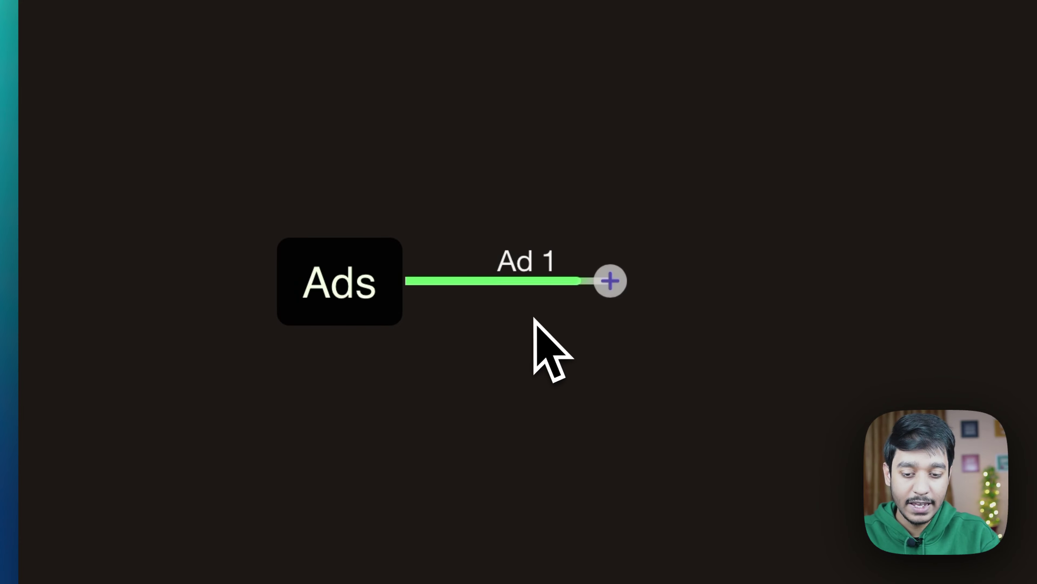
{"action": "left_click", "coordinate": [548, 270]}
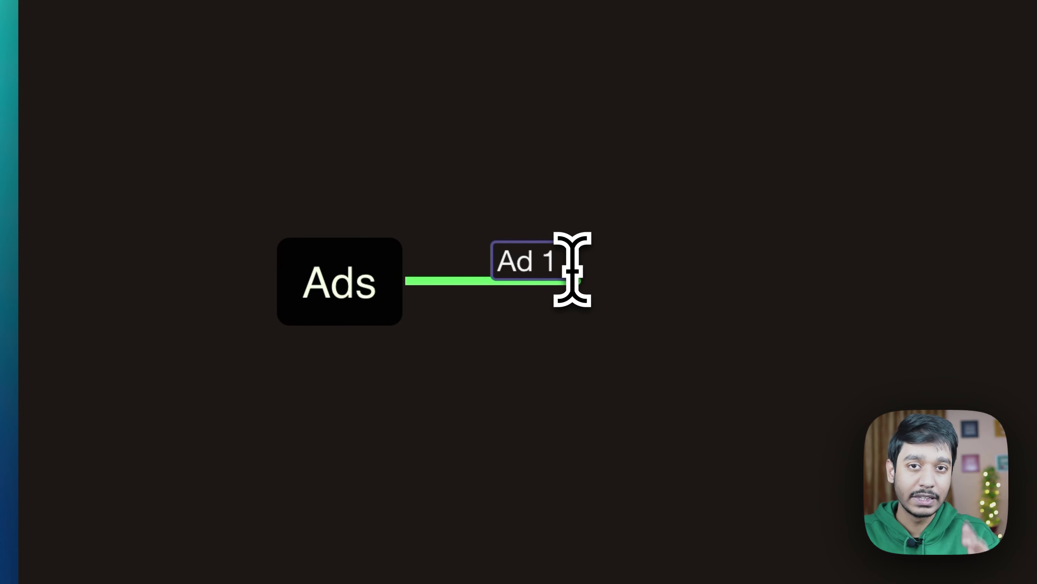